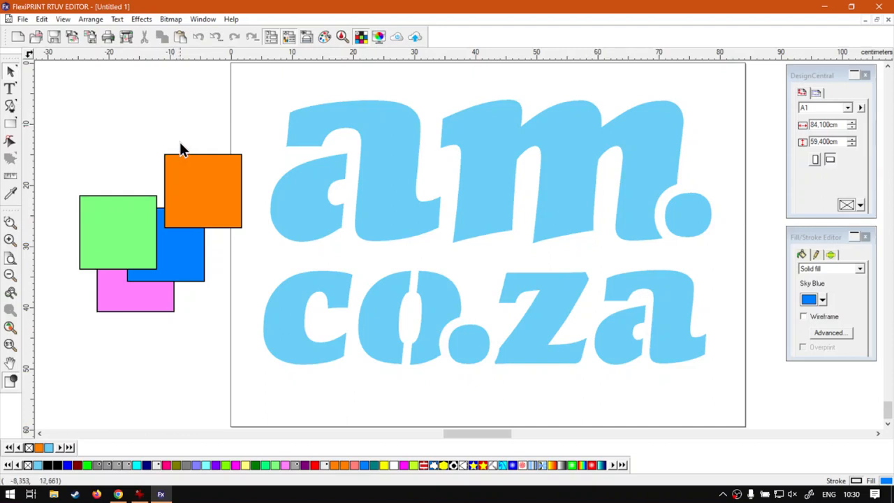
pyautogui.rightClick(169, 96)
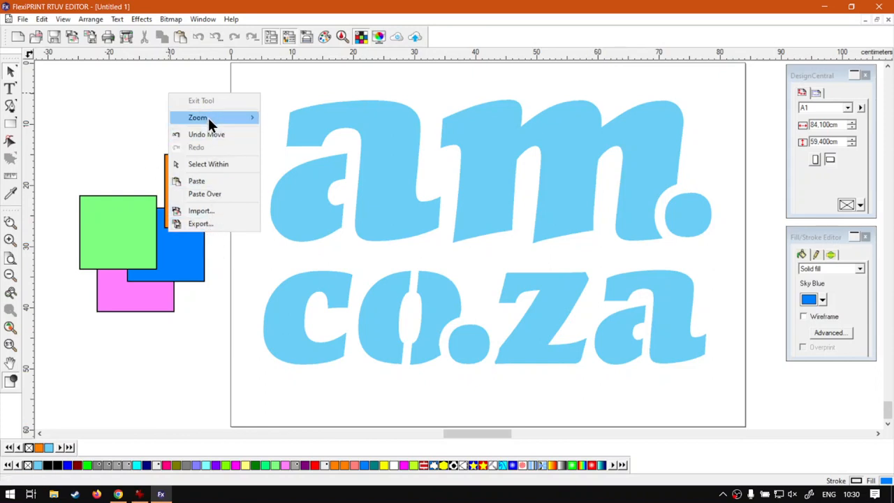
pyautogui.click(133, 136)
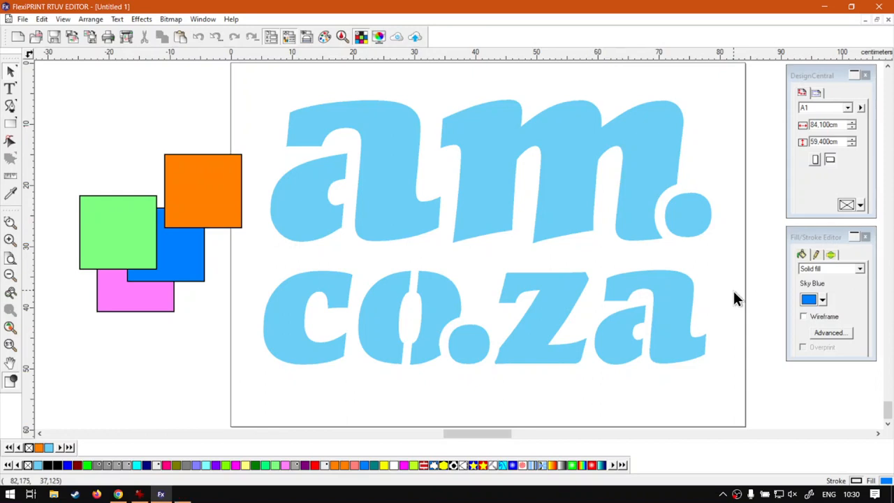
pyautogui.press('super+plus')
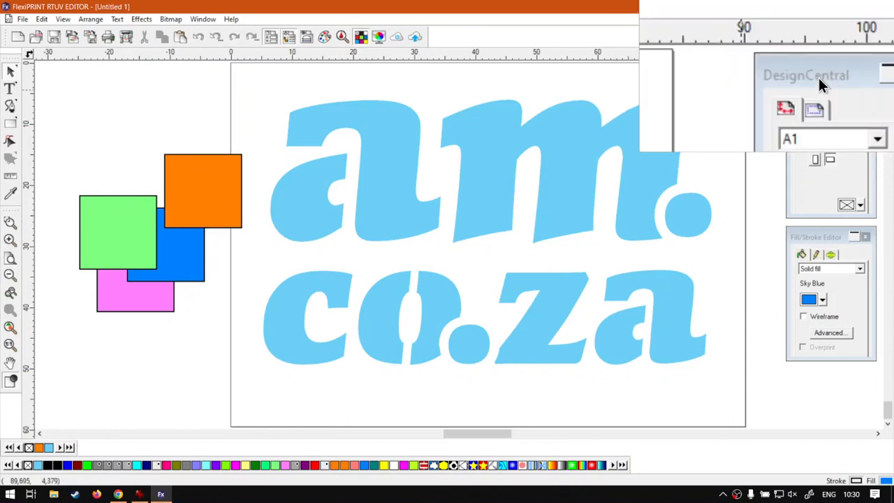
pyautogui.click(819, 76)
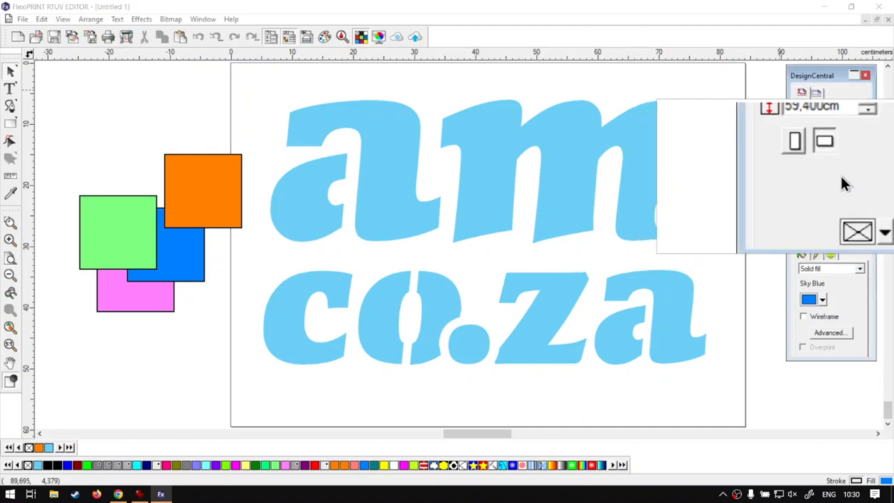
pyautogui.rightClick(820, 125)
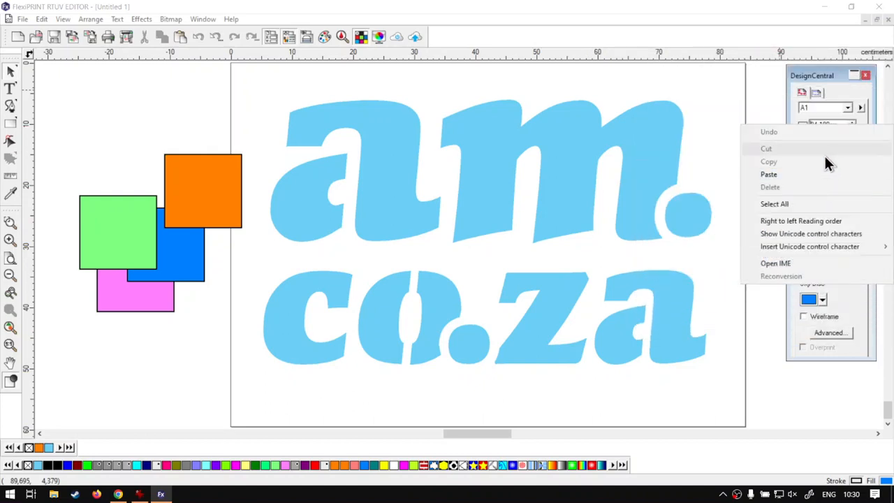
pyautogui.click(820, 76)
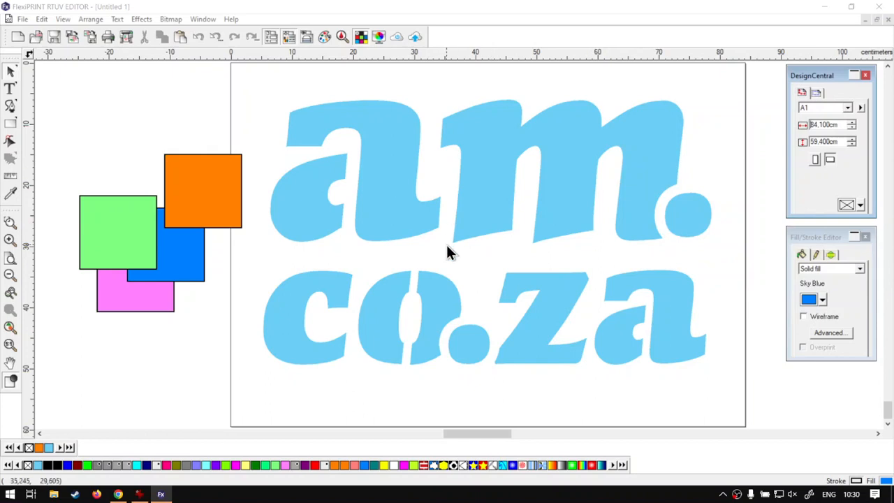
# Display the Effects toolbar and close it again
pyautogui.rightClick(158, 40)
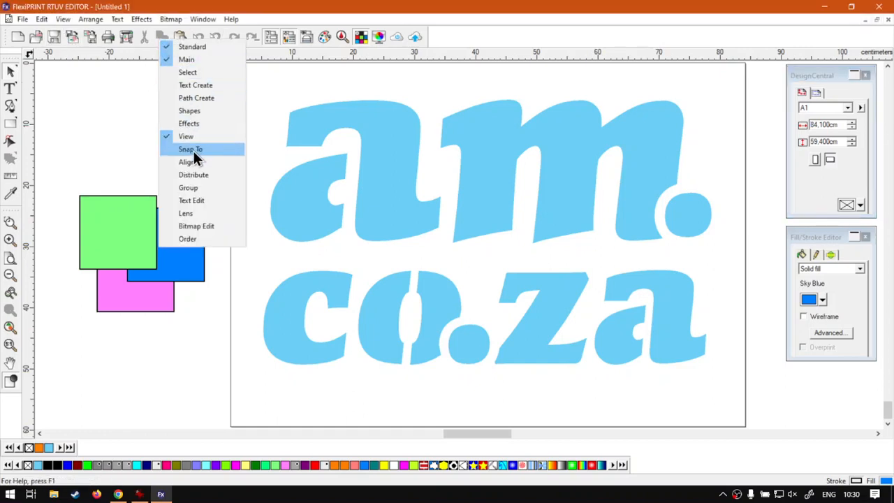
pyautogui.click(197, 124)
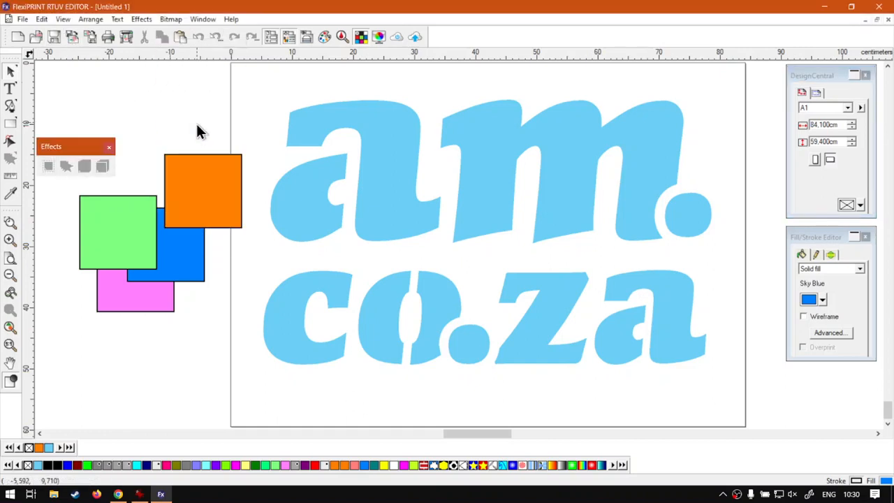
pyautogui.click(109, 147)
# Display the Order toolbar, move it up over the lettering, and close it again
pyautogui.rightClick(489, 33)
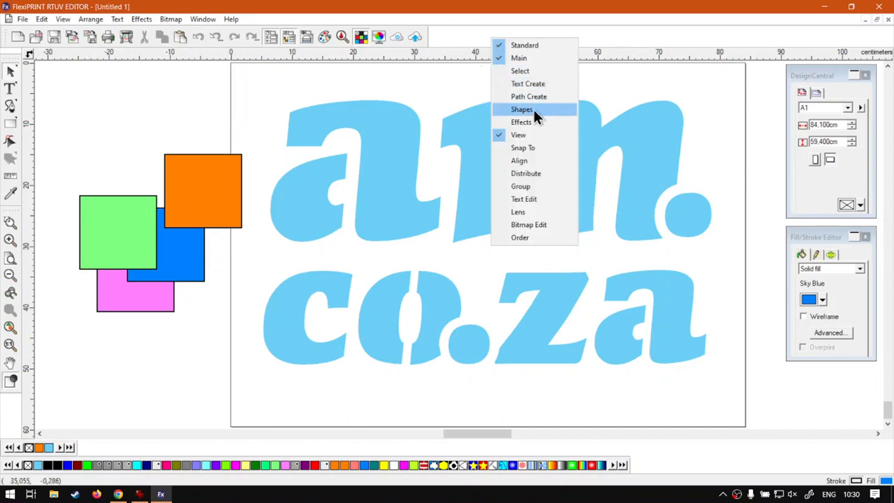
pyautogui.click(535, 237)
pyautogui.moveTo(344, 212); pyautogui.dragTo(370, 90)
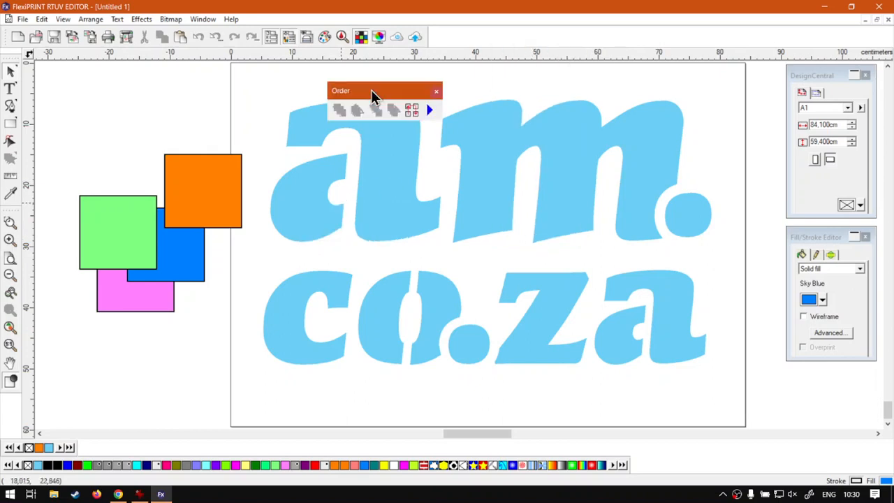
pyautogui.click(436, 90)
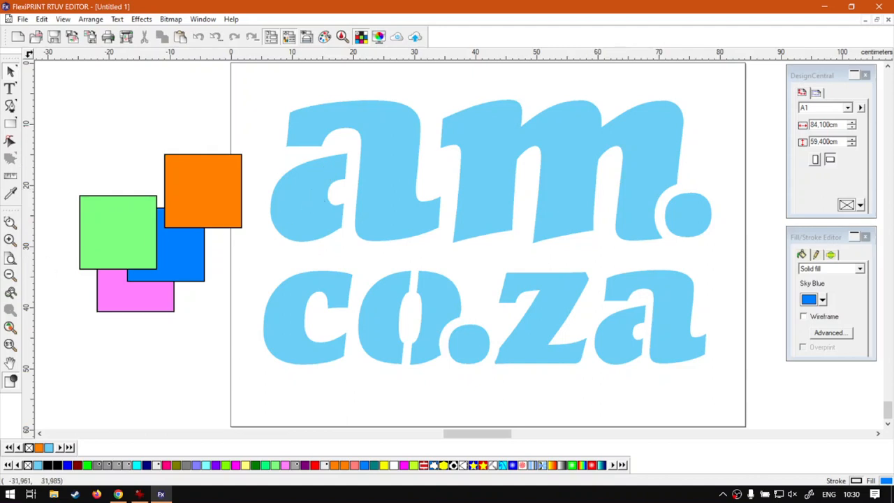
# Examine the context options offered for the tool palette, the colour swatches, the empty canvas and the orange square
pyautogui.rightClick(11, 148)
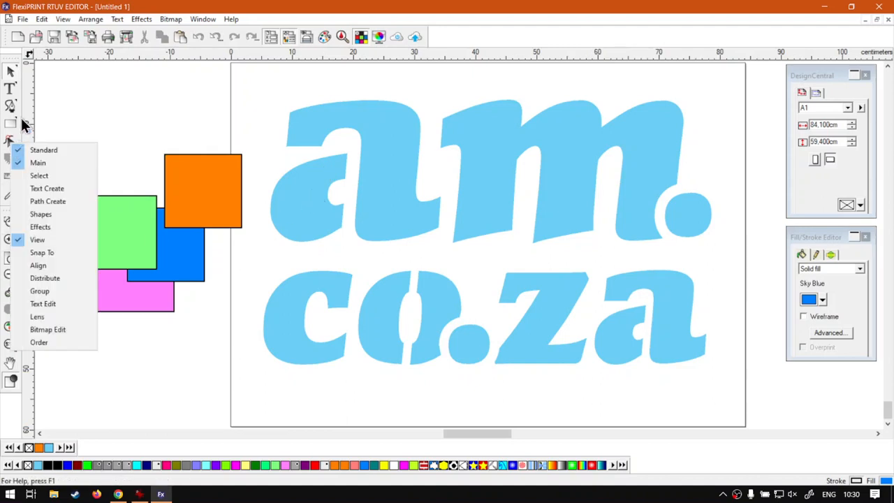
pyautogui.click(41, 96)
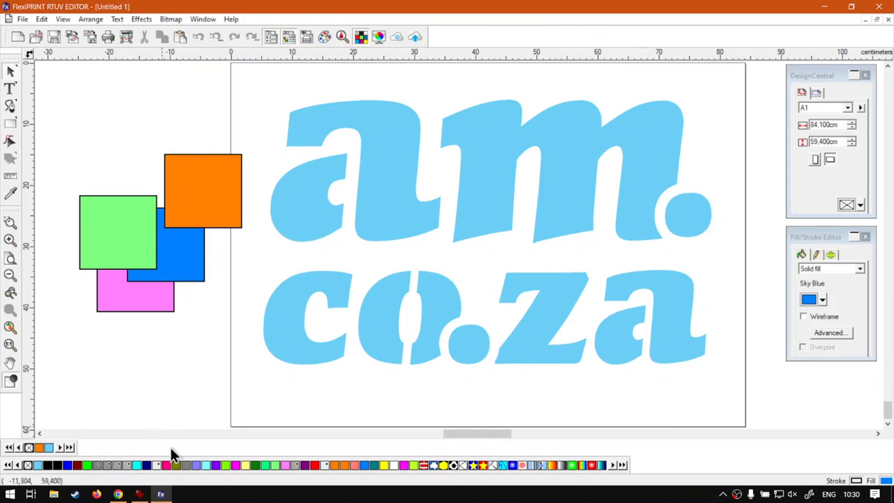
pyautogui.rightClick(197, 466)
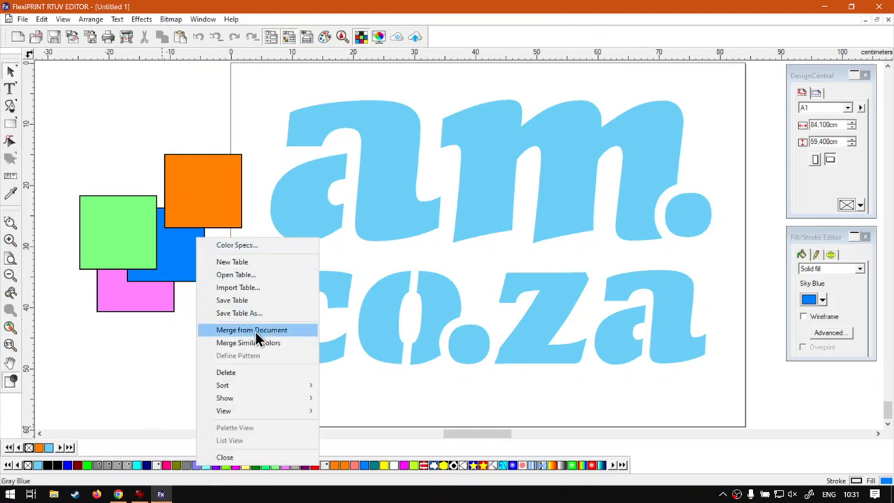
pyautogui.click(124, 365)
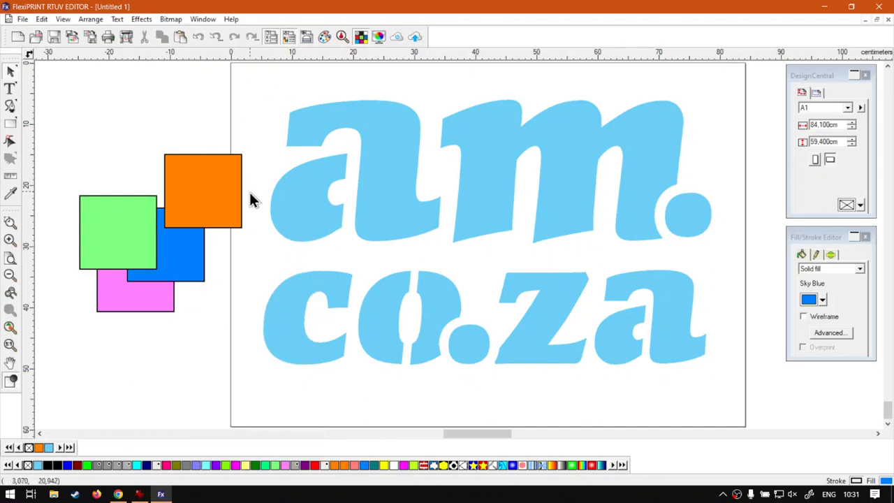
pyautogui.click(228, 185)
pyautogui.click(129, 103)
pyautogui.rightClick(148, 99)
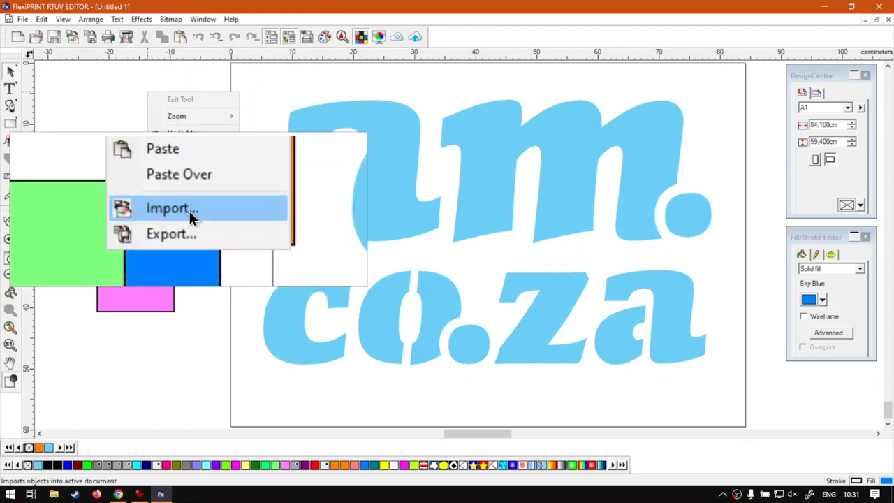
pyautogui.click(115, 142)
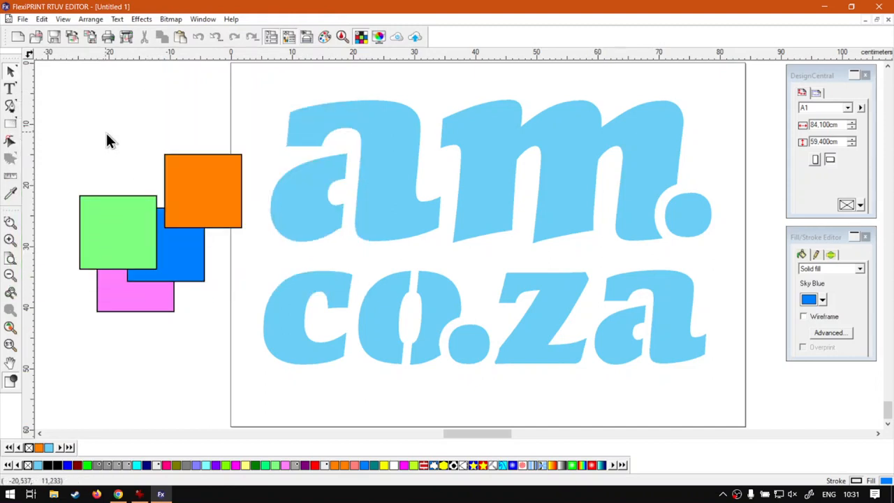
pyautogui.click(199, 185)
pyautogui.rightClick(196, 182)
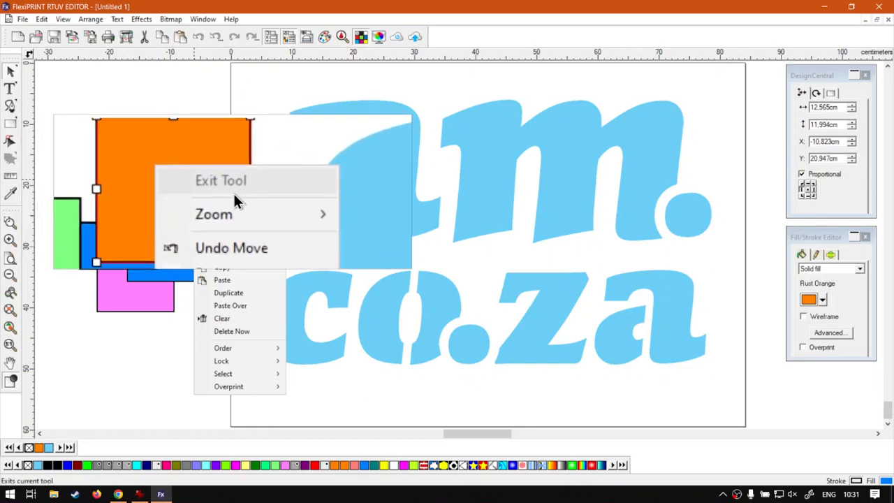
pyautogui.moveTo(231, 207)
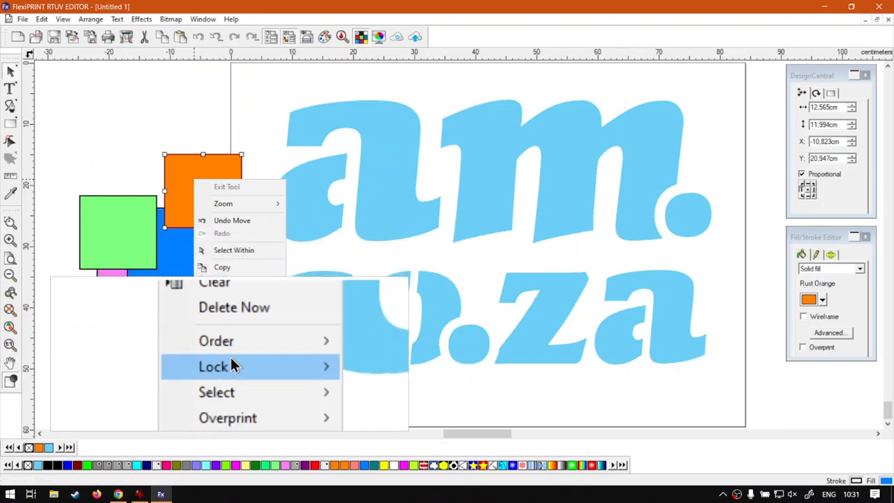
pyautogui.moveTo(261, 356)
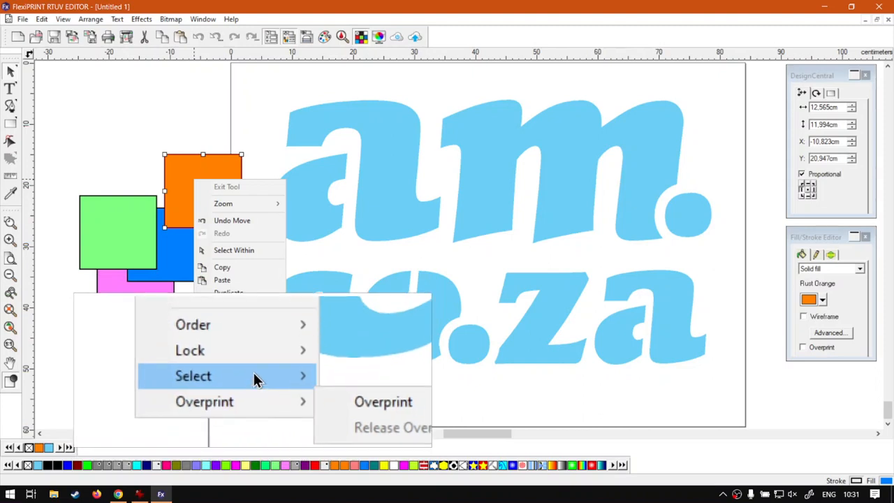
pyautogui.click(97, 322)
# Bring the pale pink square to the front and move it slightly to about X -20.3 cm, Y 35.2 cm
pyautogui.click(138, 299)
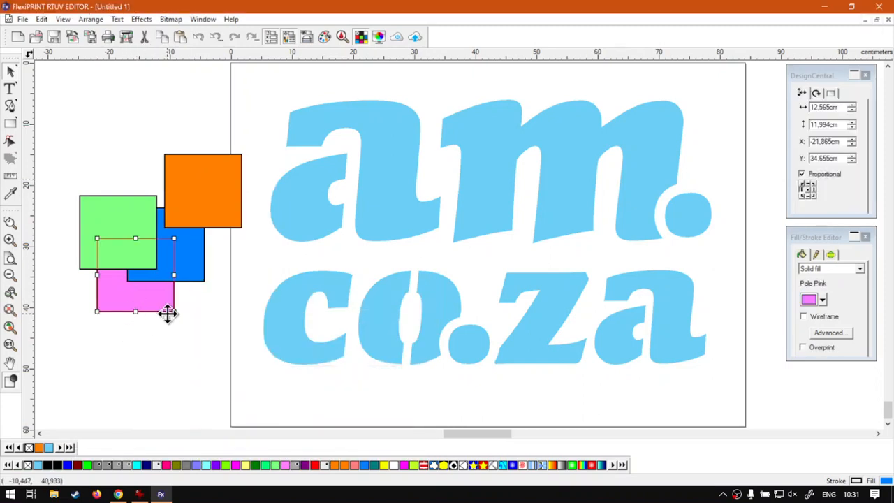
pyautogui.rightClick(148, 300)
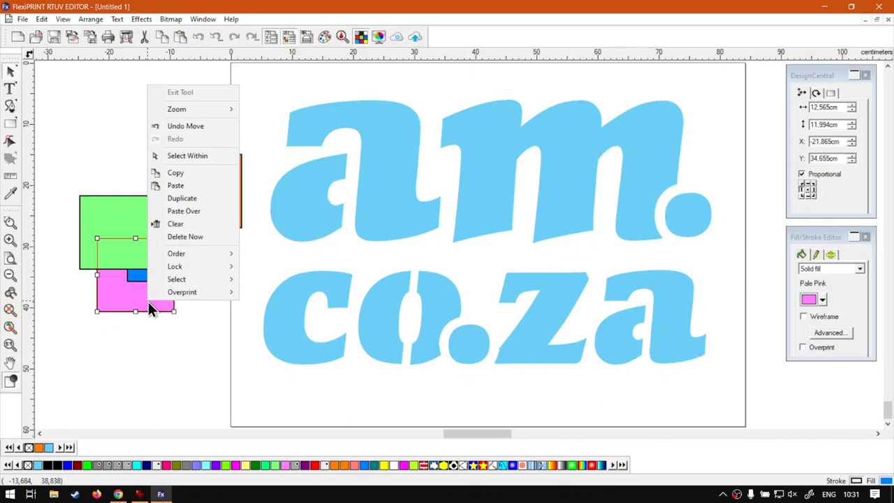
pyautogui.moveTo(193, 256)
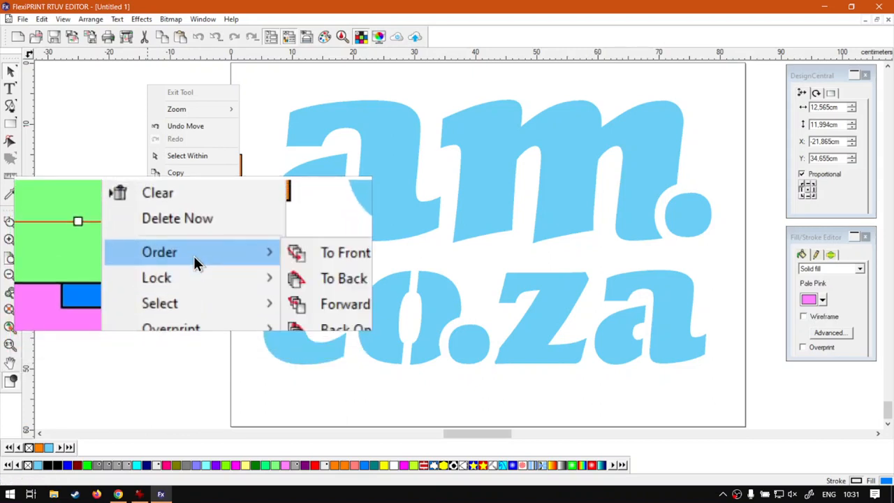
pyautogui.click(283, 252)
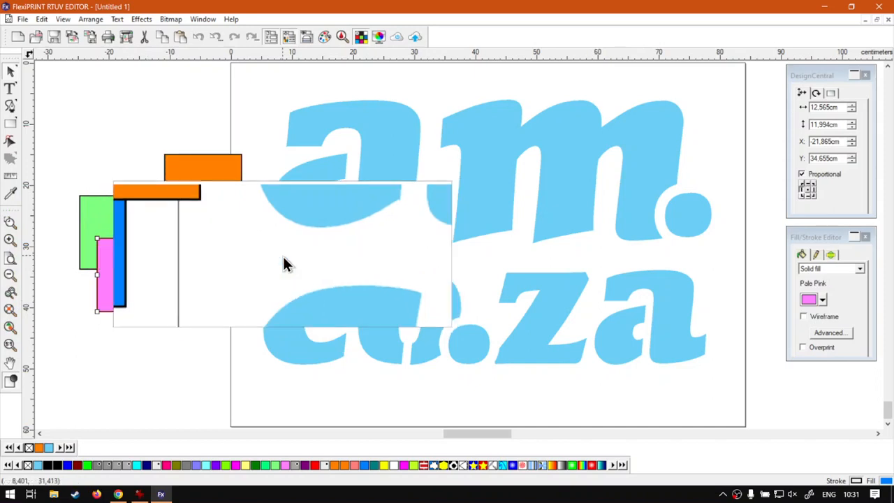
pyautogui.moveTo(133, 273); pyautogui.dragTo(155, 301)
pyautogui.click(118, 19)
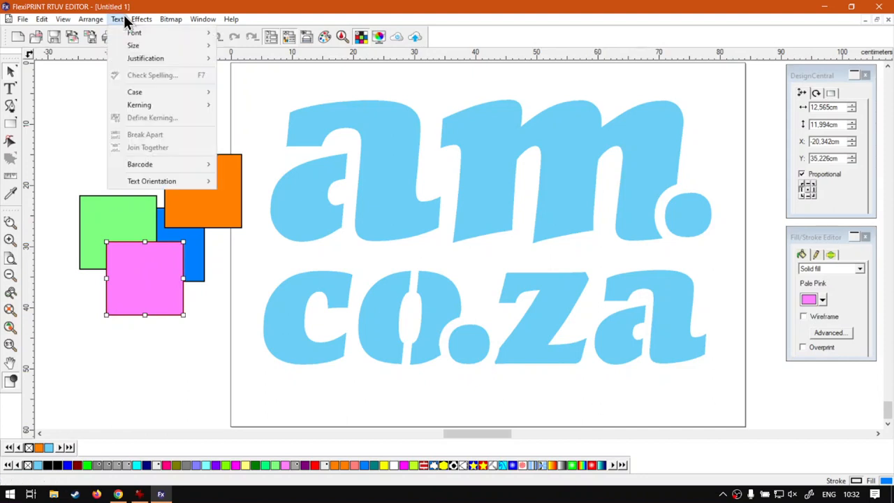
pyautogui.click(253, 83)
pyautogui.click(253, 77)
# Copy the pale pink square and paste the duplicate above the orange square, at about X -17.3 cm, Y 11.2 cm
pyautogui.click(125, 283)
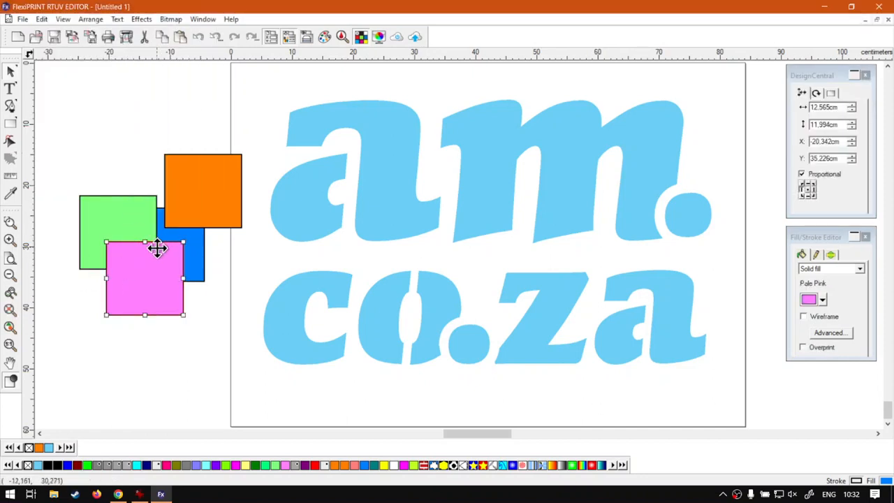
pyautogui.rightClick(141, 286)
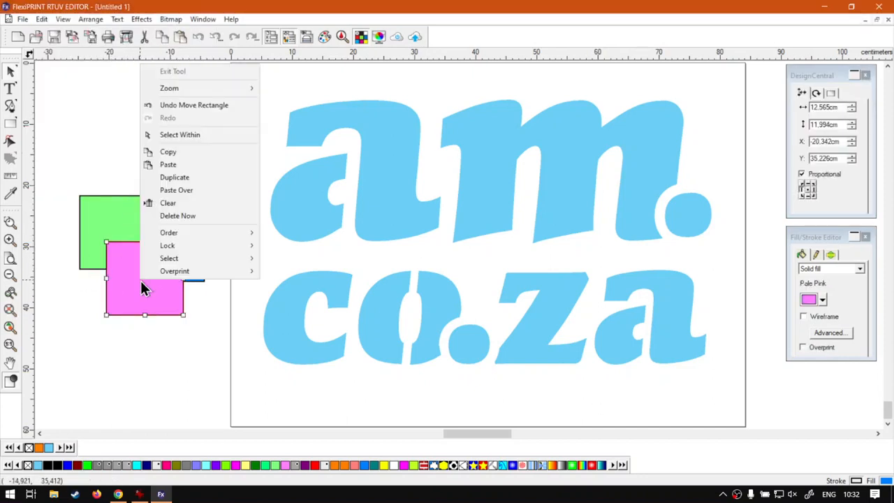
pyautogui.click(191, 152)
pyautogui.rightClick(115, 112)
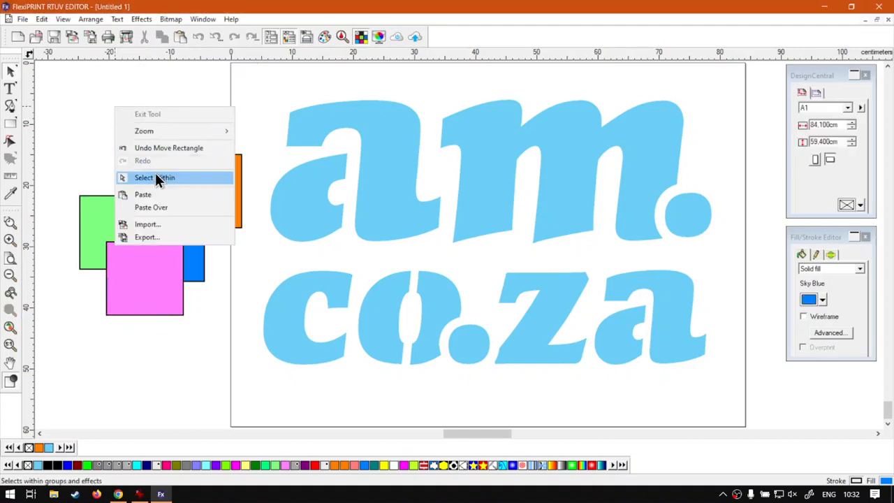
pyautogui.click(155, 194)
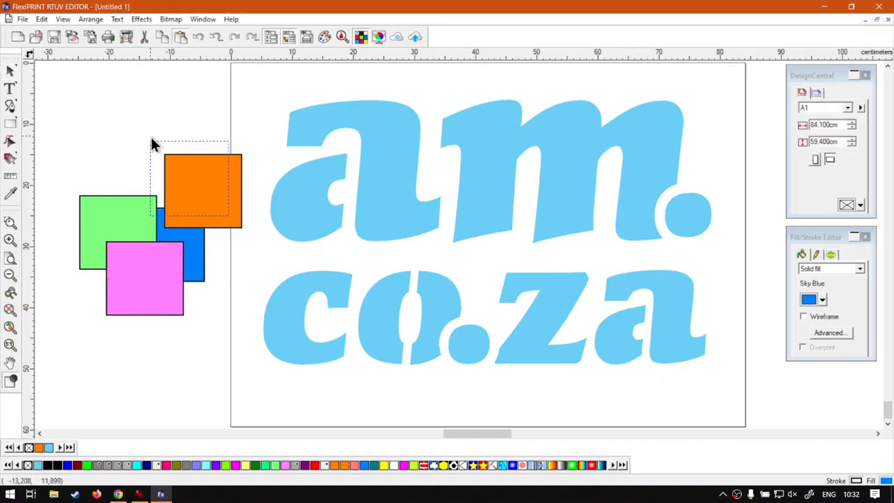
pyautogui.click(102, 90)
pyautogui.moveTo(133, 120)
pyautogui.mouseDown()
pyautogui.moveTo(149, 129)
pyautogui.moveTo(146, 113)
pyautogui.mouseUp()
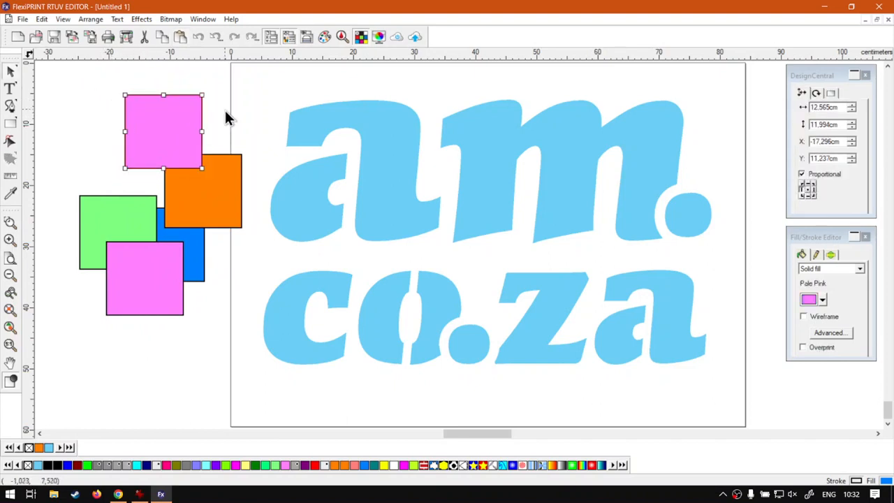
pyautogui.click(230, 100)
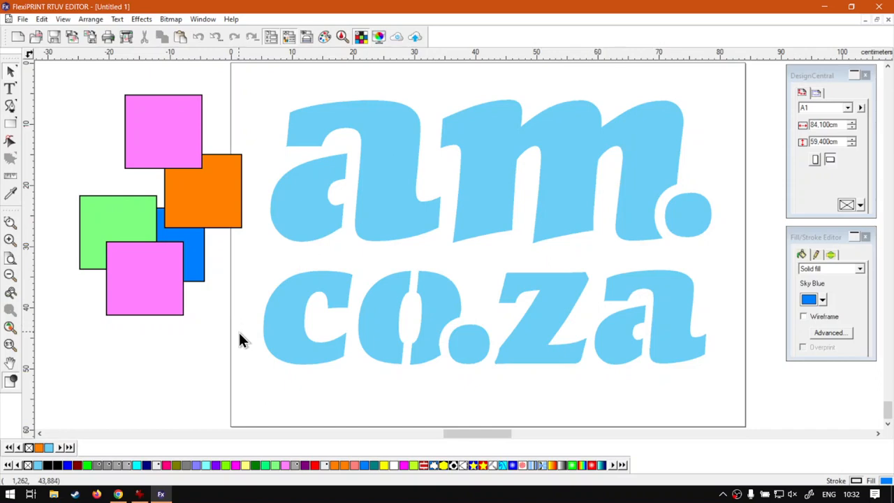
# Group all five coloured squares, move the group to about X -22.7 cm, Y 27.5 cm, and deselect it
pyautogui.moveTo(246, 344); pyautogui.dragTo(210, 295)
pyautogui.rightClick(171, 135)
pyautogui.moveTo(223, 383)
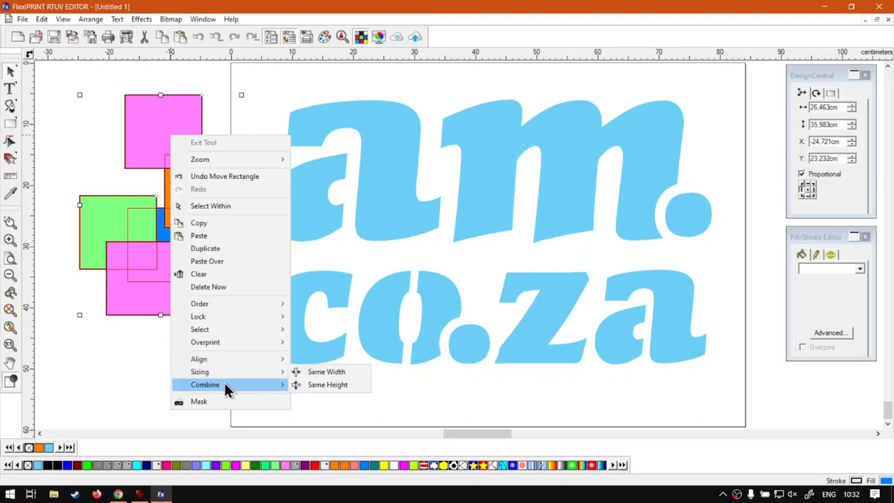
pyautogui.click(316, 385)
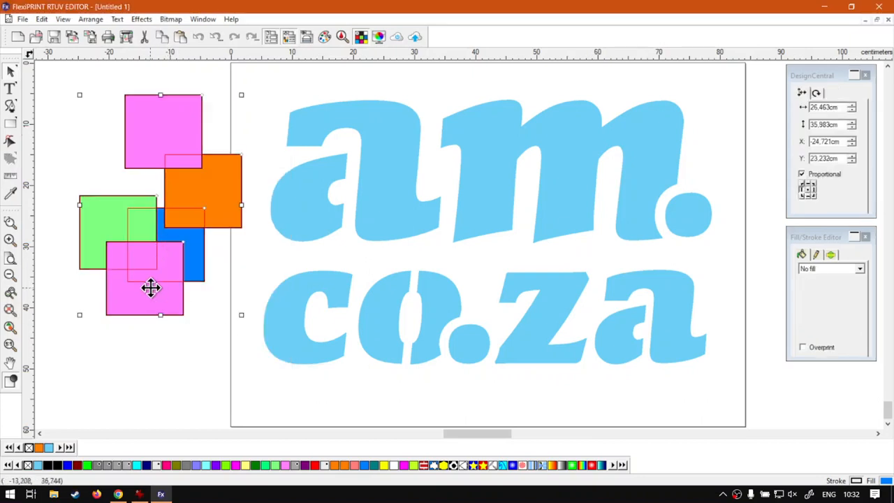
pyautogui.moveTo(149, 287); pyautogui.dragTo(169, 305)
pyautogui.click(157, 404)
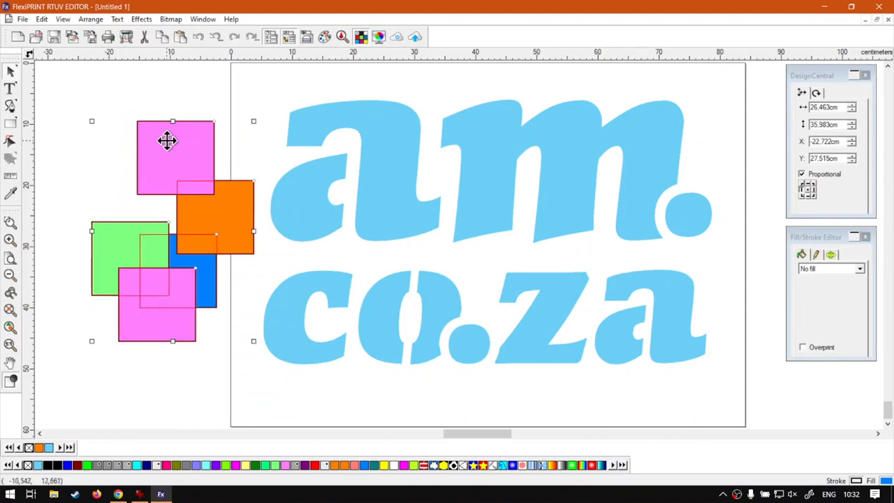
pyautogui.click(84, 176)
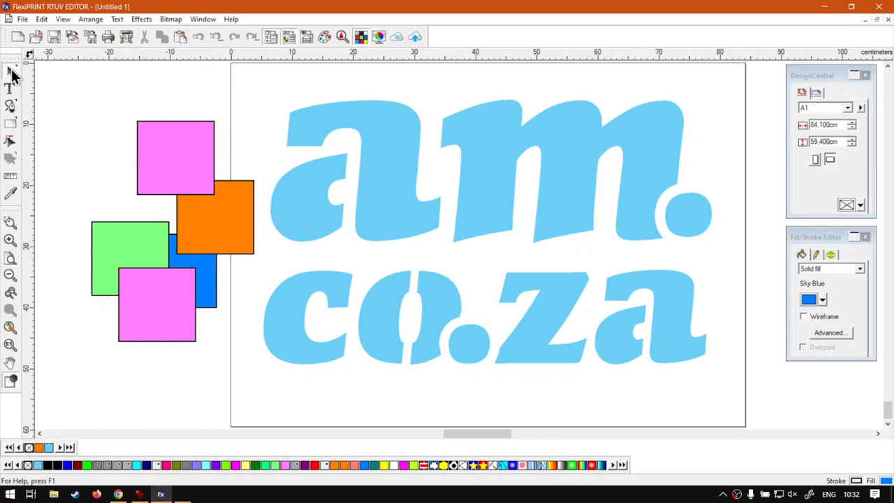
# Use Select Within to move only the orange square of the group left, until its right edge about aligns with the blue square's
pyautogui.press('super+plus')
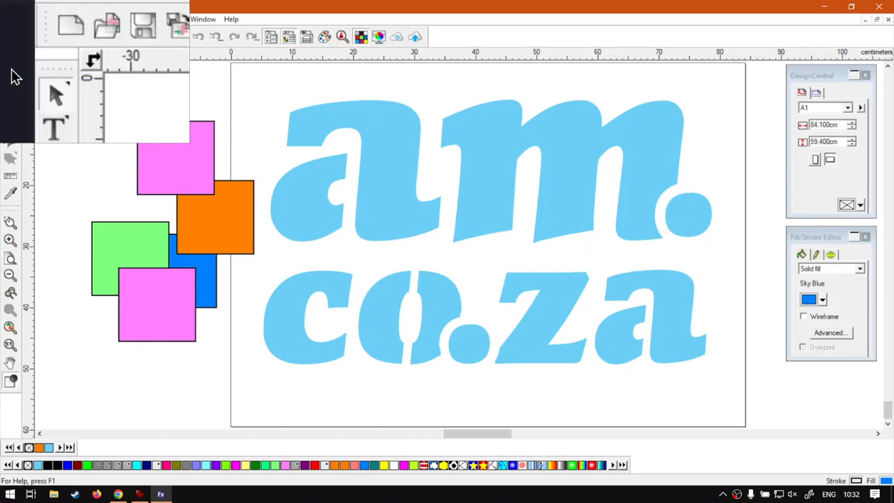
pyautogui.click(16, 76)
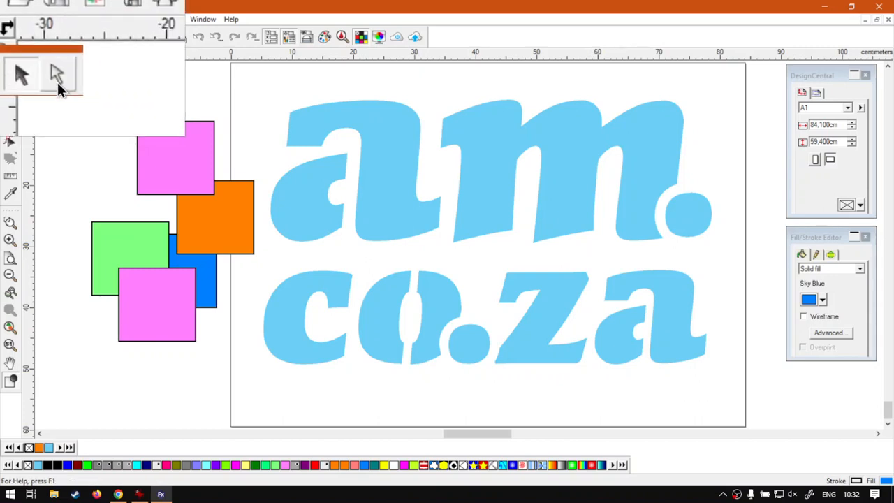
pyautogui.click(57, 83)
pyautogui.press('super+Escape')
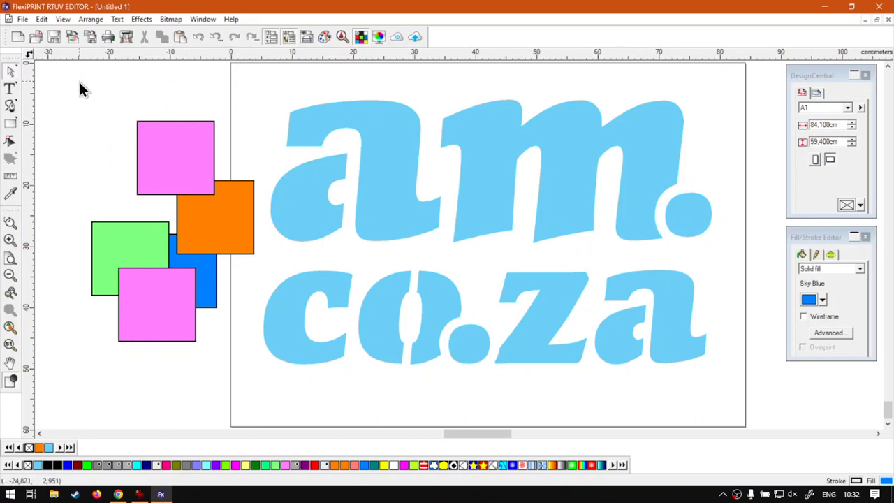
pyautogui.rightClick(99, 85)
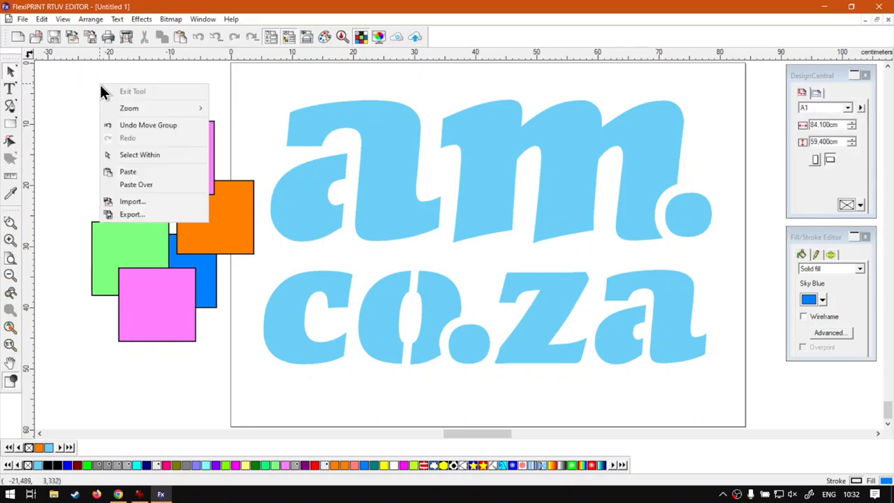
pyautogui.click(164, 157)
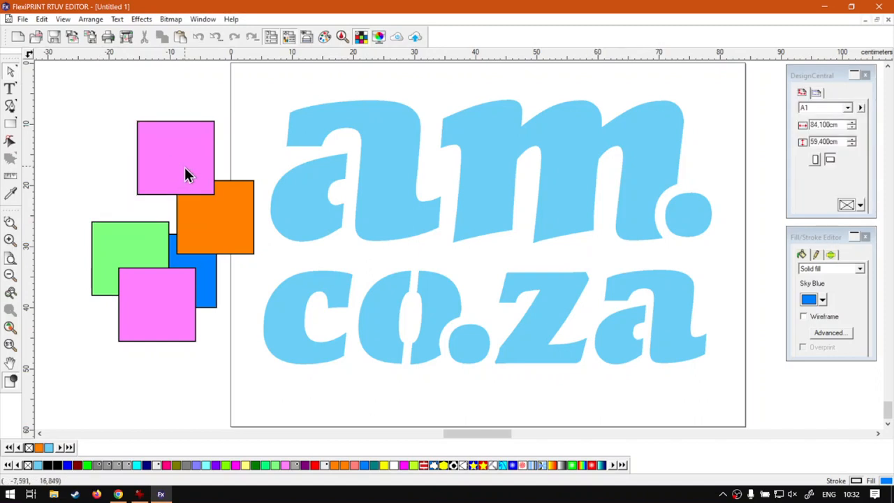
pyautogui.click(186, 174)
pyautogui.click(203, 235)
pyautogui.moveTo(227, 222); pyautogui.dragTo(188, 221)
pyautogui.click(105, 142)
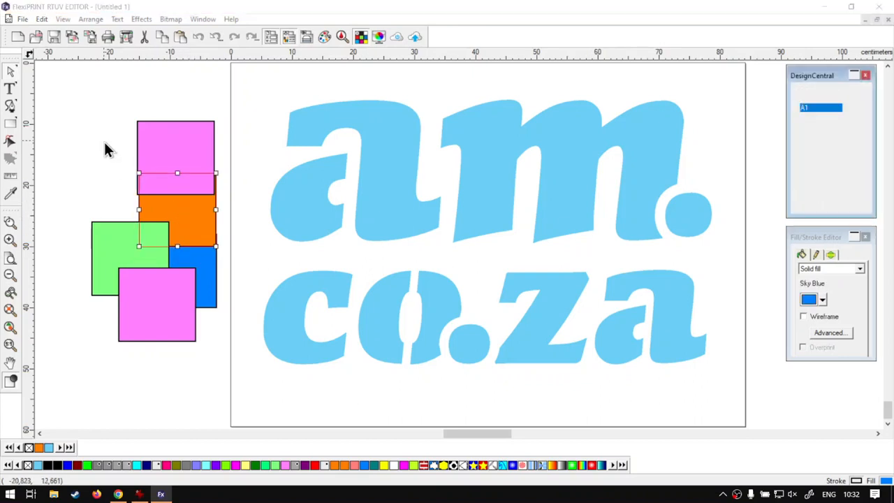
# Reselect the whole group, use Select Within to move just the orange square about 6 cm further left, and exit the tool
pyautogui.click(190, 220)
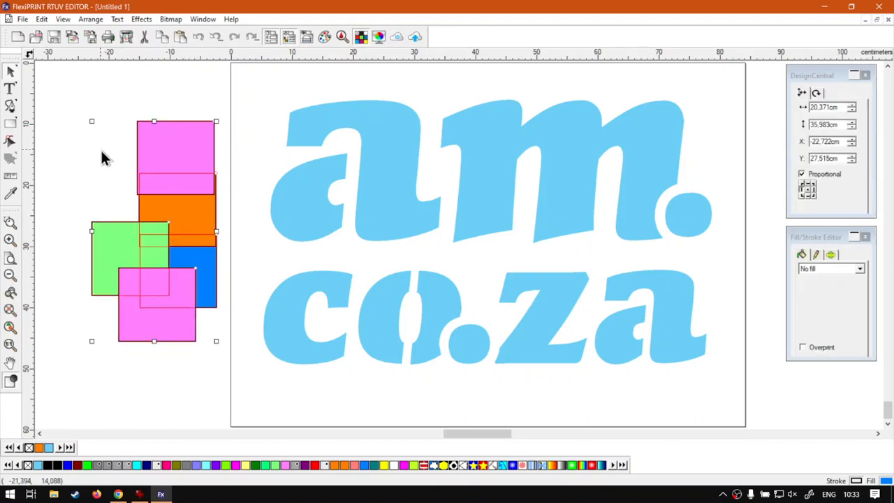
pyautogui.click(98, 137)
pyautogui.rightClick(191, 213)
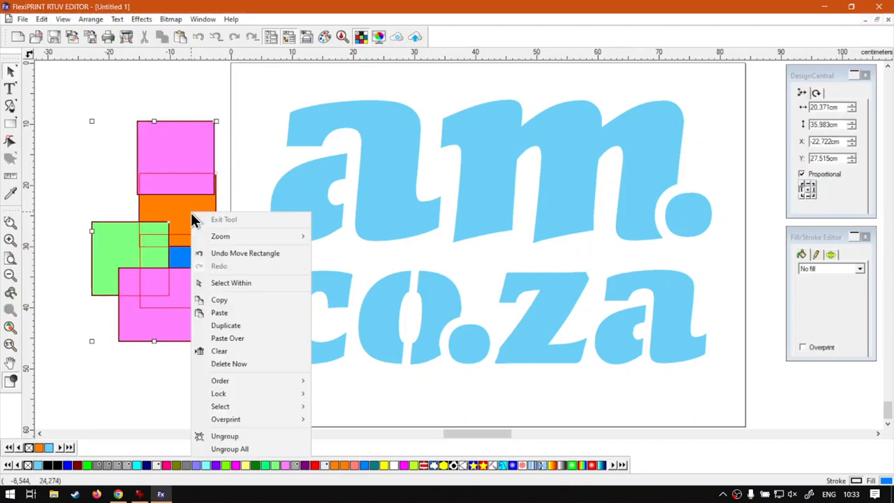
pyautogui.click(240, 283)
pyautogui.moveTo(203, 215); pyautogui.dragTo(163, 217)
pyautogui.rightClick(99, 86)
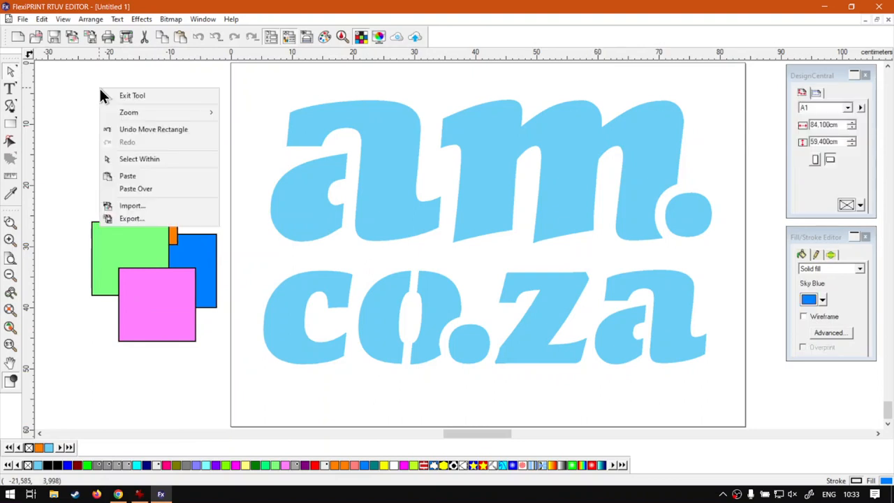
pyautogui.click(79, 88)
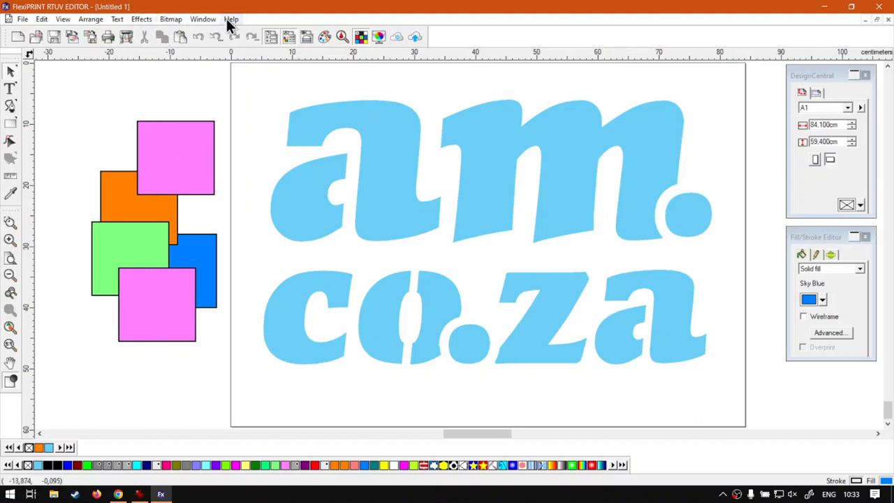
# Select the whole group of coloured squares and switch to Chrome with the softwaretraining.co.za site
pyautogui.click(164, 178)
pyautogui.moveTo(164, 167); pyautogui.dragTo(174, 230)
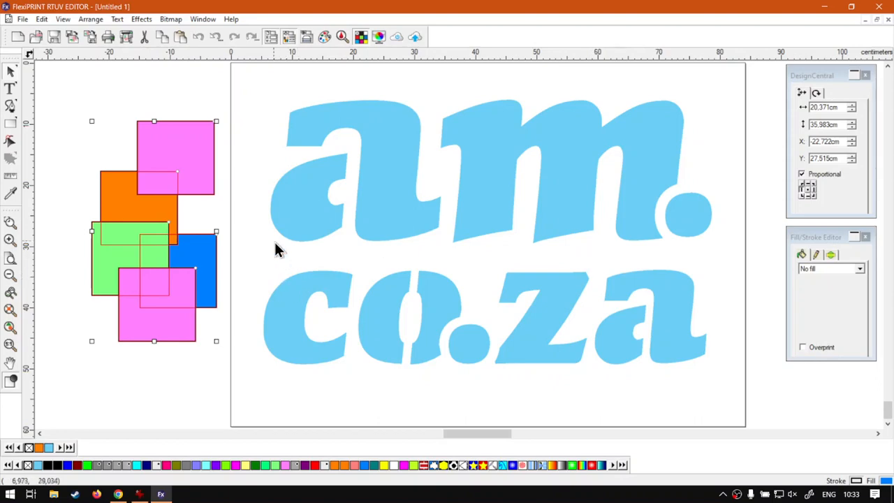
pyautogui.click(118, 494)
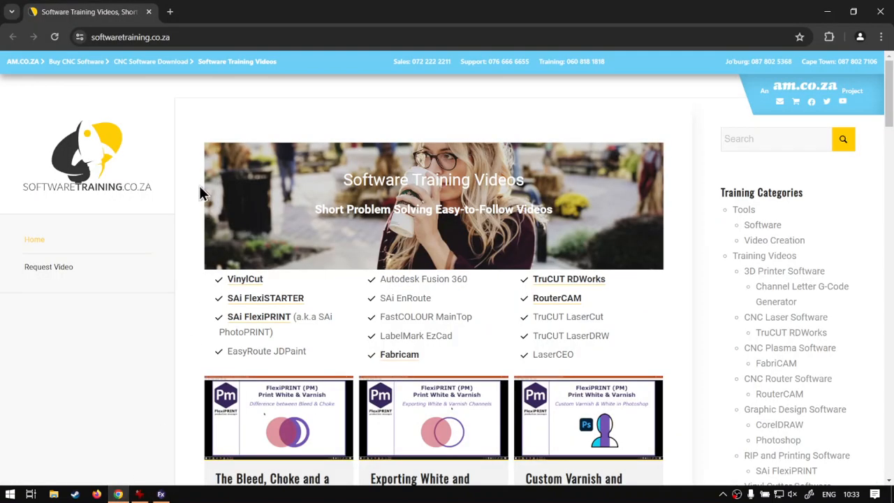